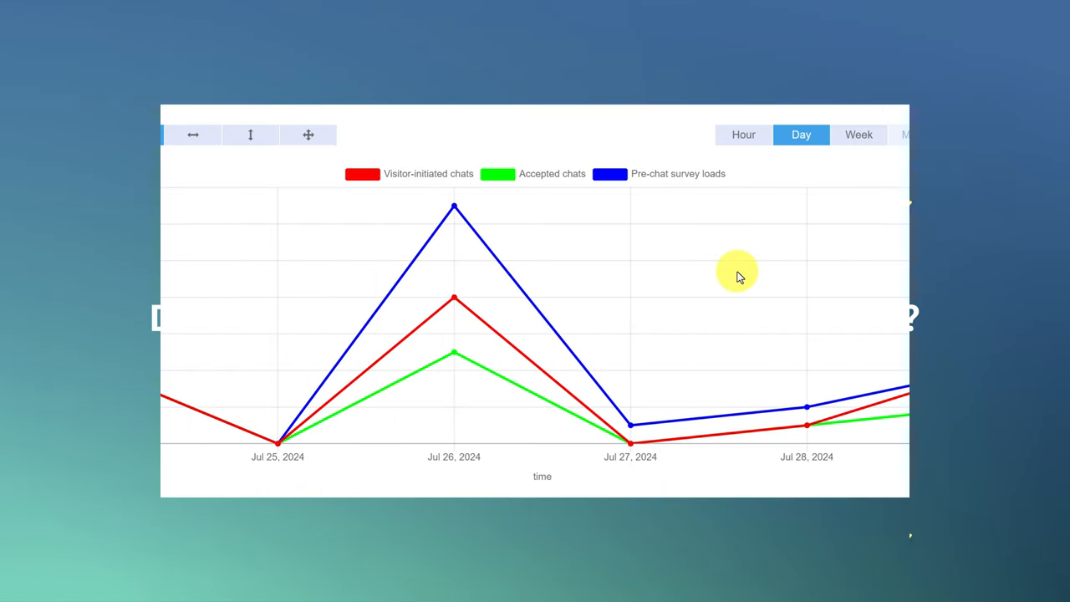
- Preview the chart grouped by Week then Day, toggling the Pre-chat survey loads line off and on
click(858, 134)
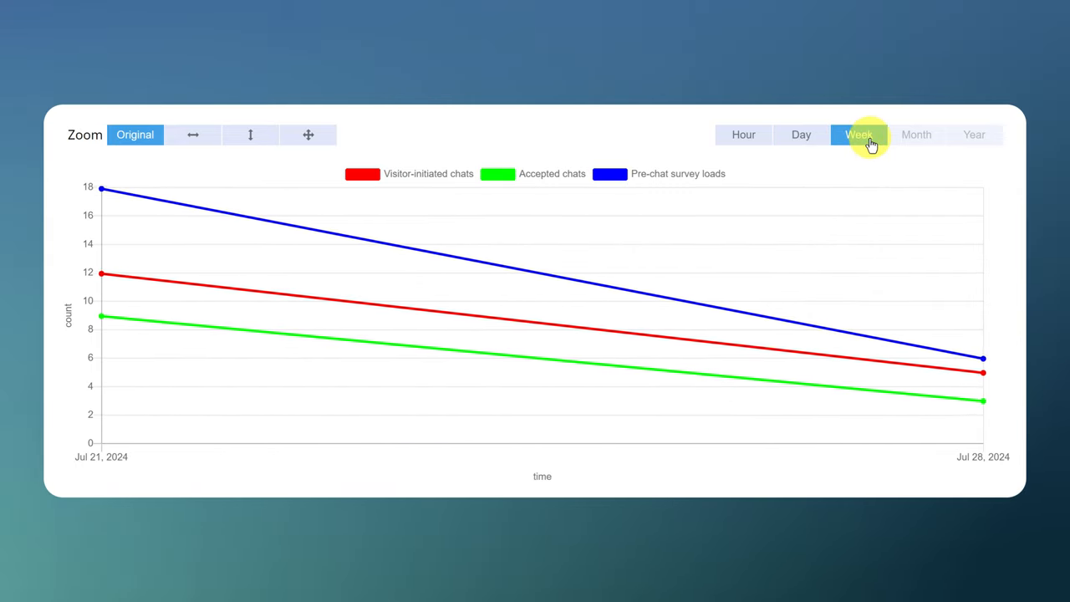
click(608, 174)
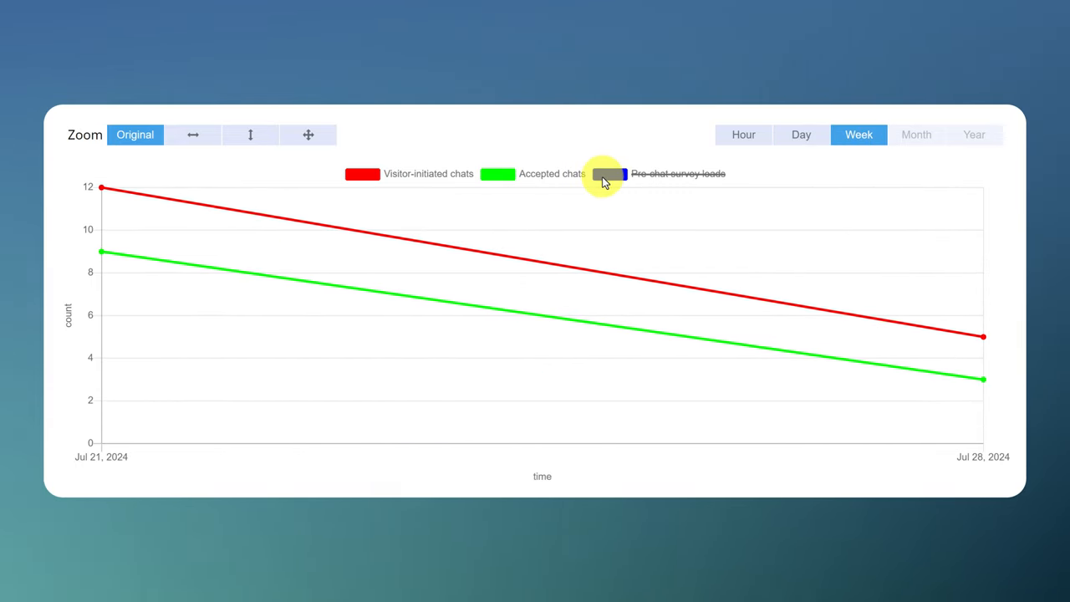
click(608, 174)
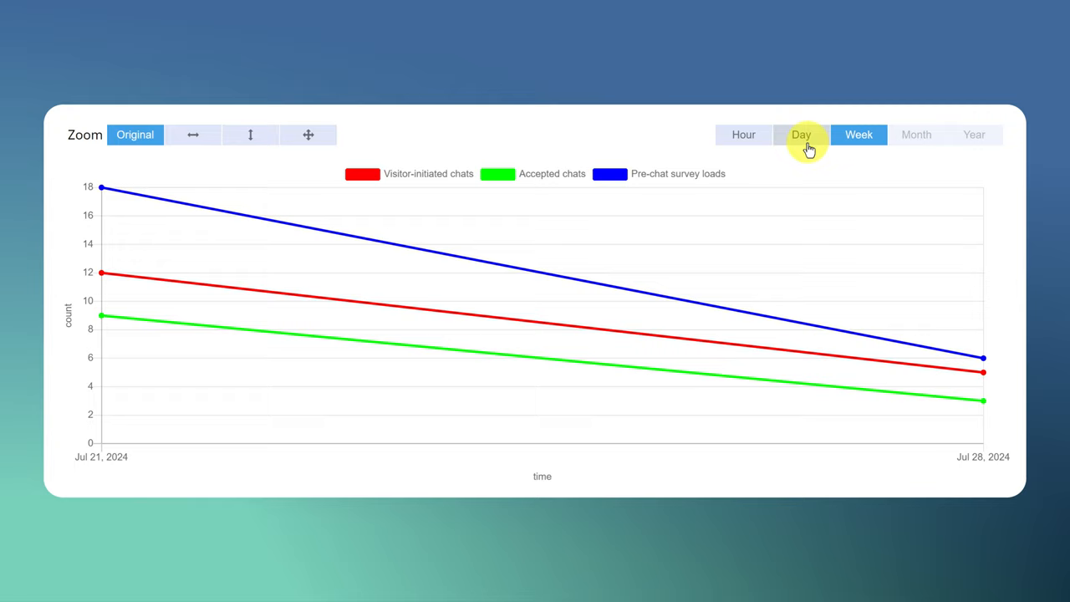
click(801, 134)
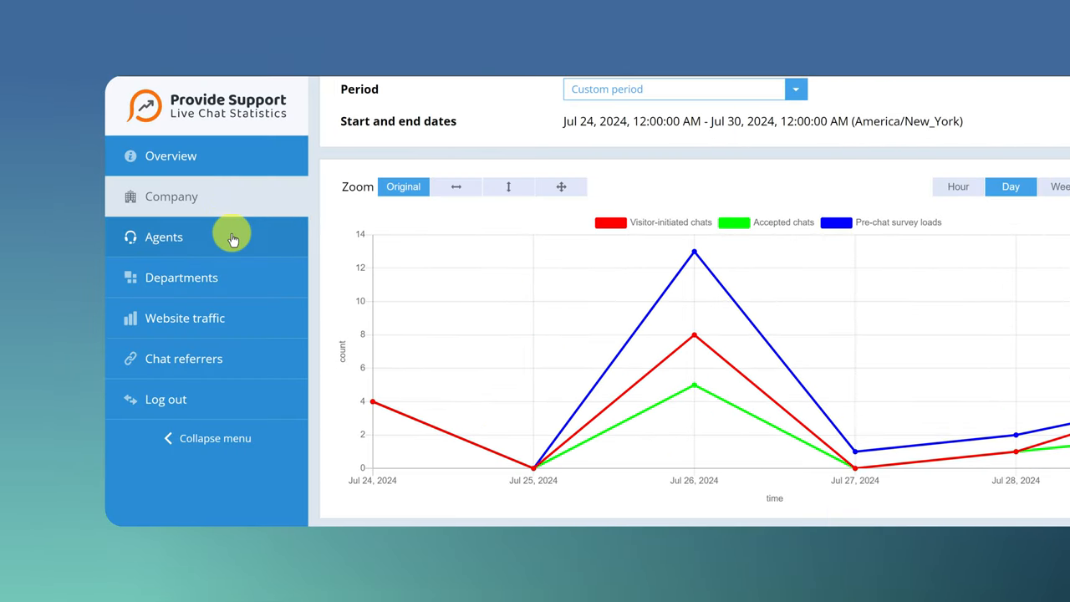
- Visit the per-operator and then per-department statistics pages from the sidebar
click(233, 239)
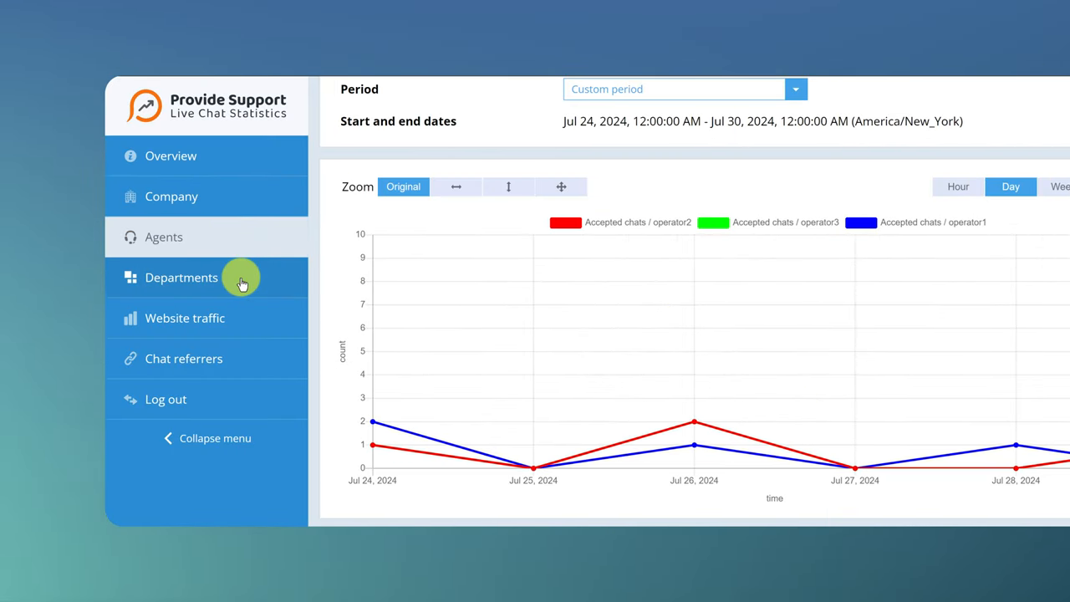
click(243, 283)
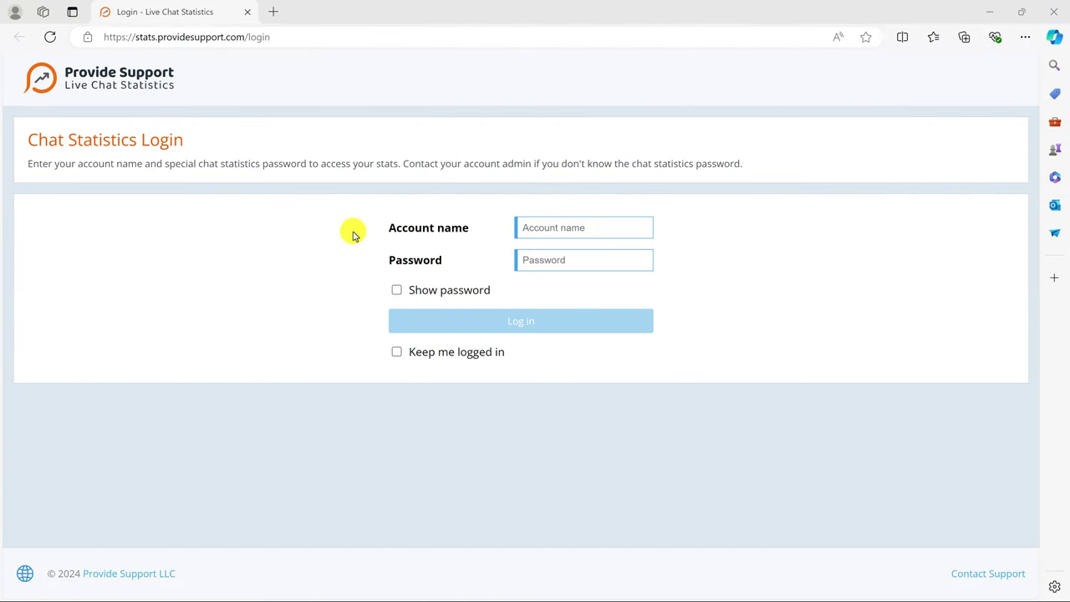
- Sign in with the account name and password so the Overview statistics load
click(568, 228)
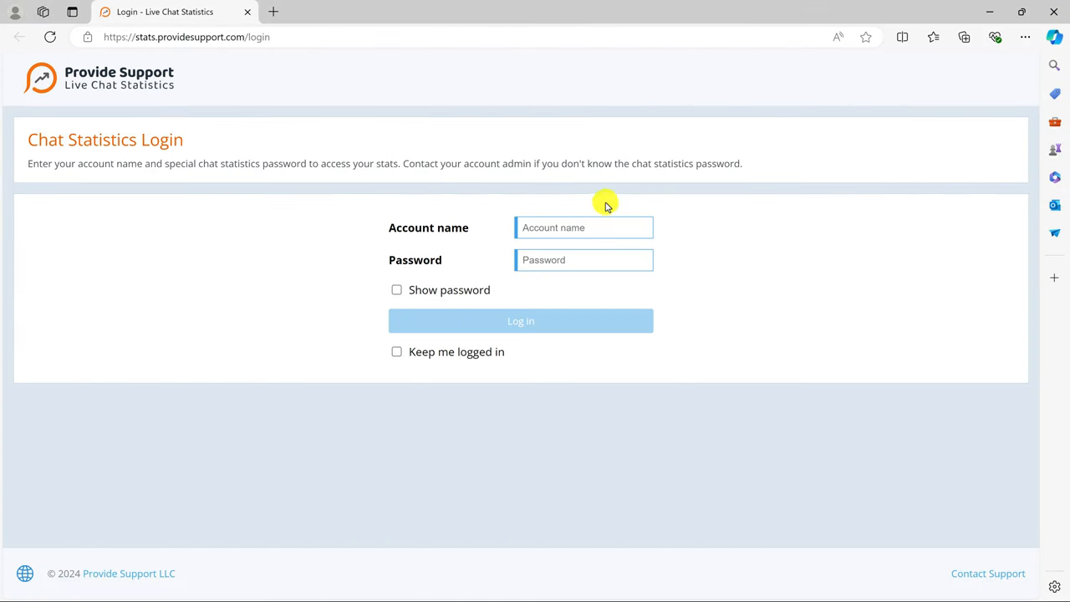
text(teststats)
key(Tab)
text(•••••)
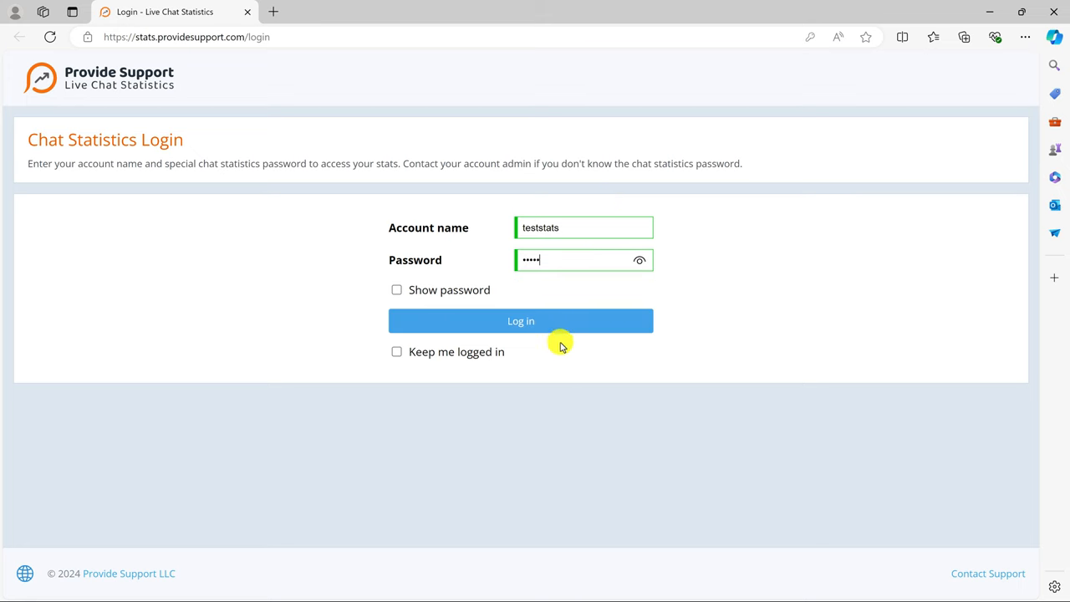
click(564, 324)
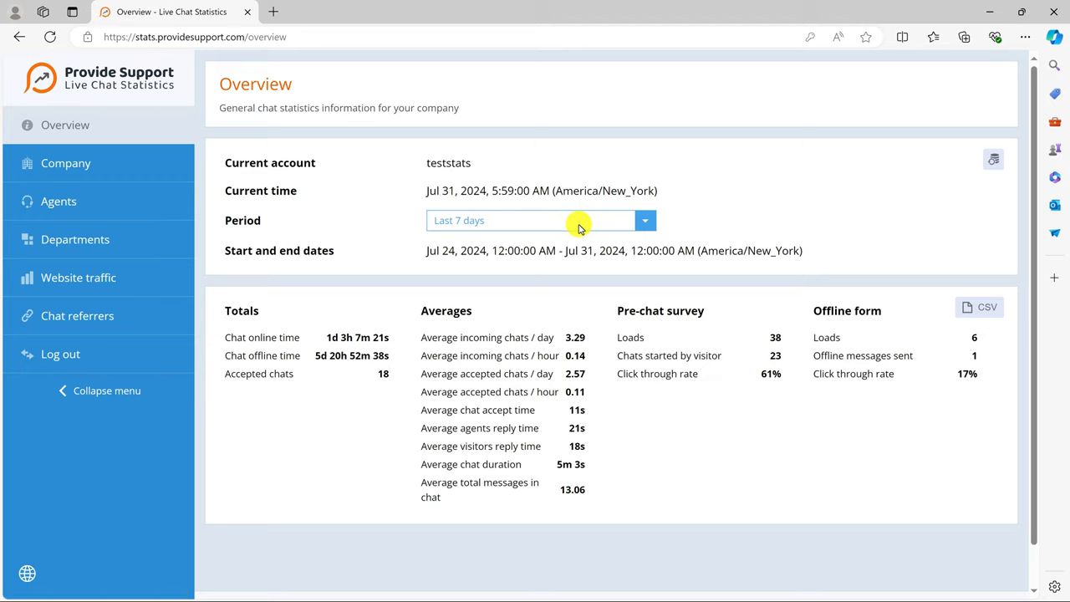
click(645, 220)
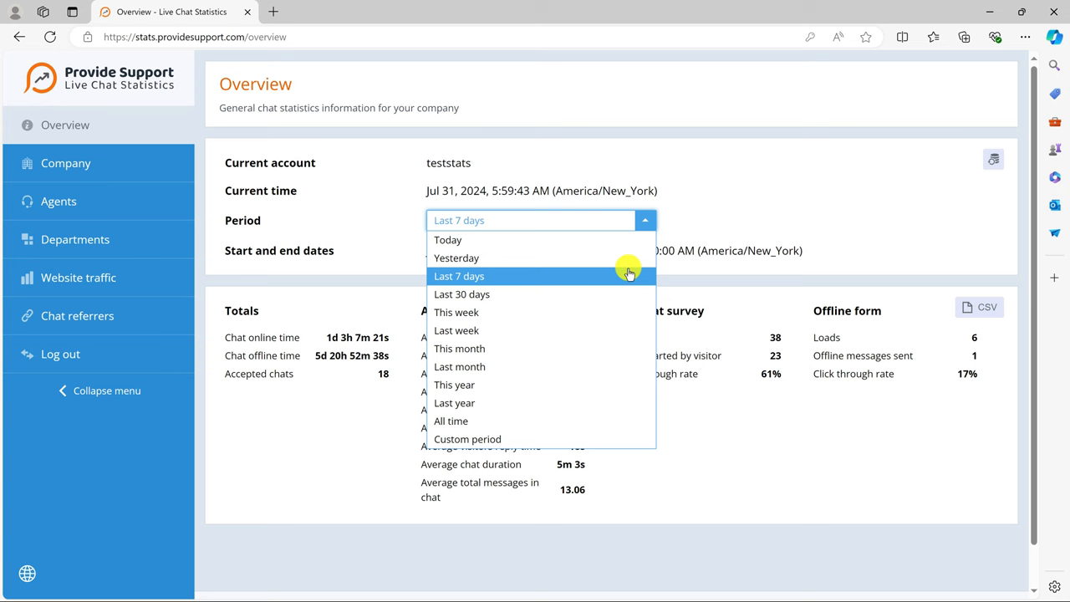
click(631, 265)
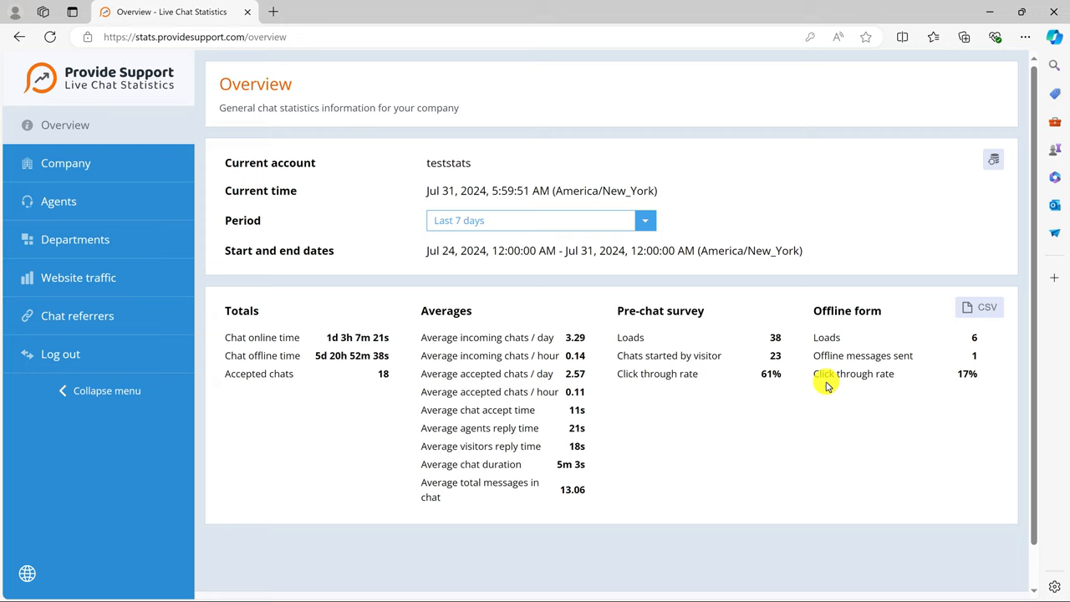
- Plot Accepted chats and Missed chats on the Company statistics chart
click(167, 171)
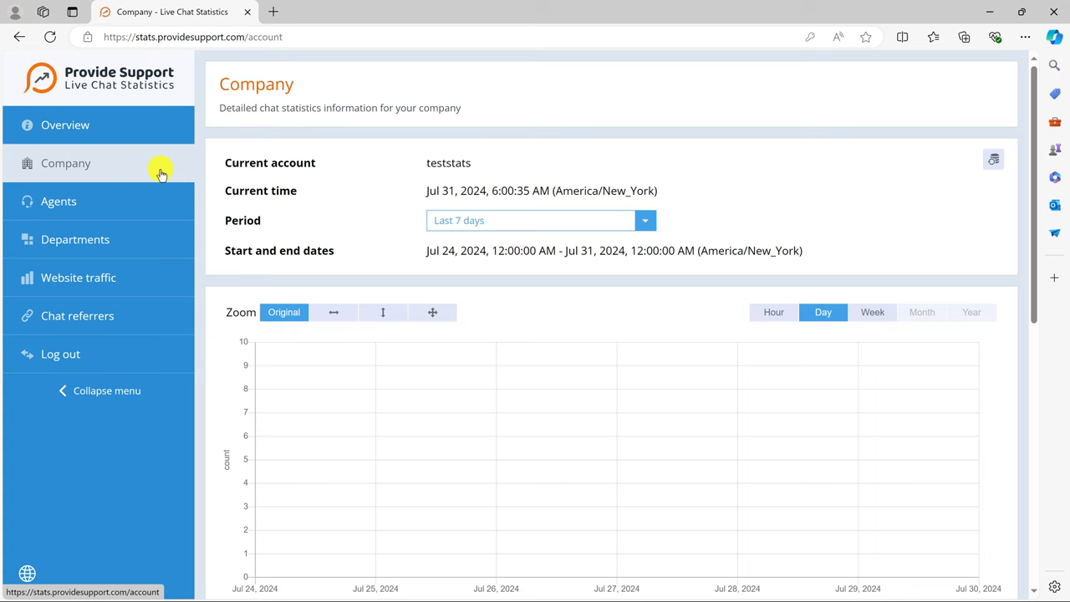
scroll(254, 334, down, 5)
scroll(254, 384, down, 3)
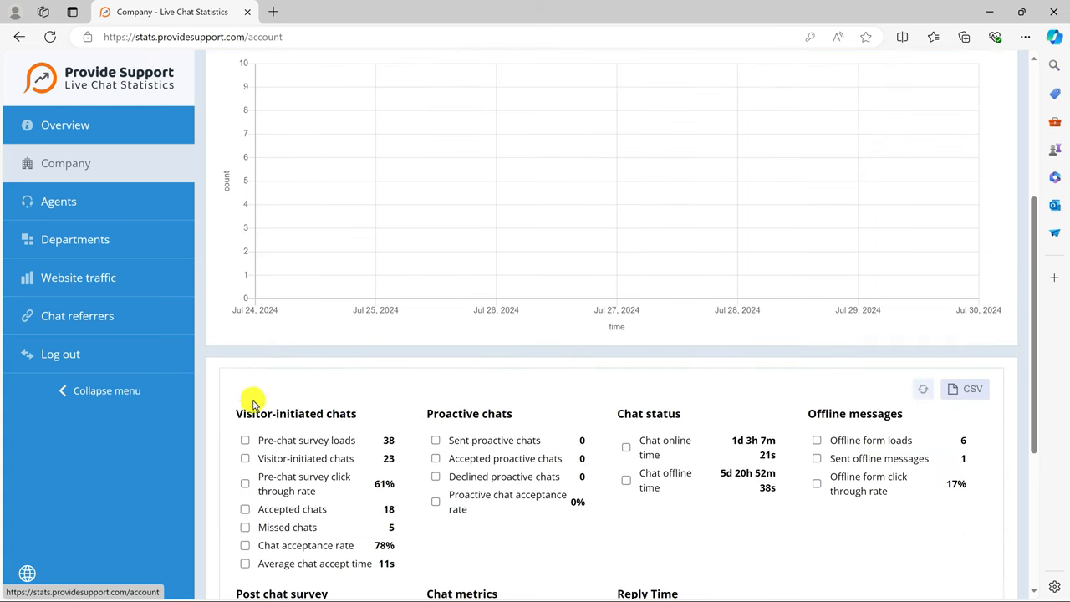
click(245, 509)
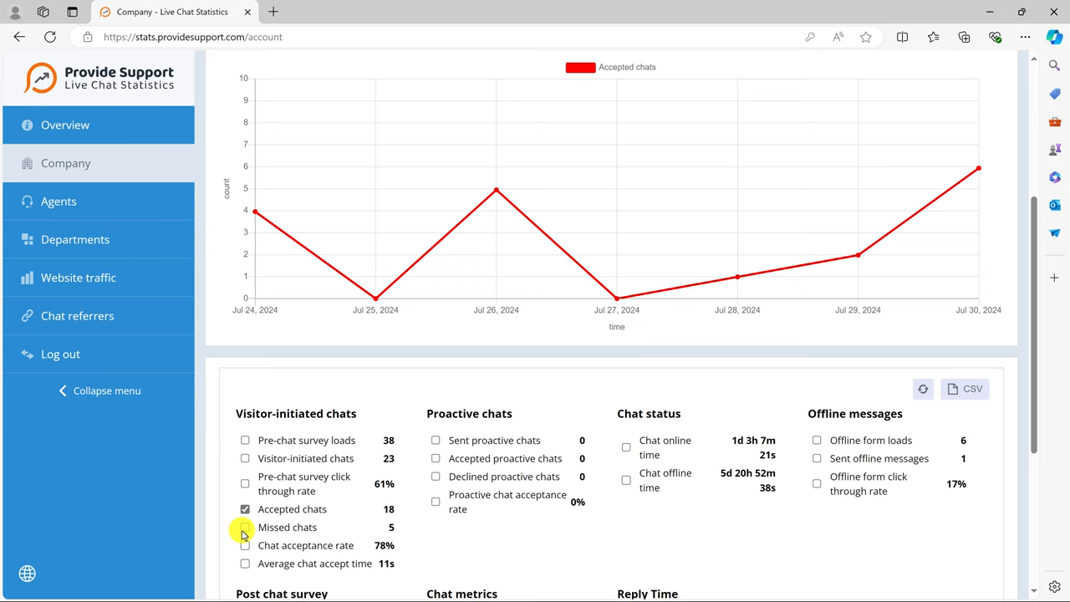
click(245, 527)
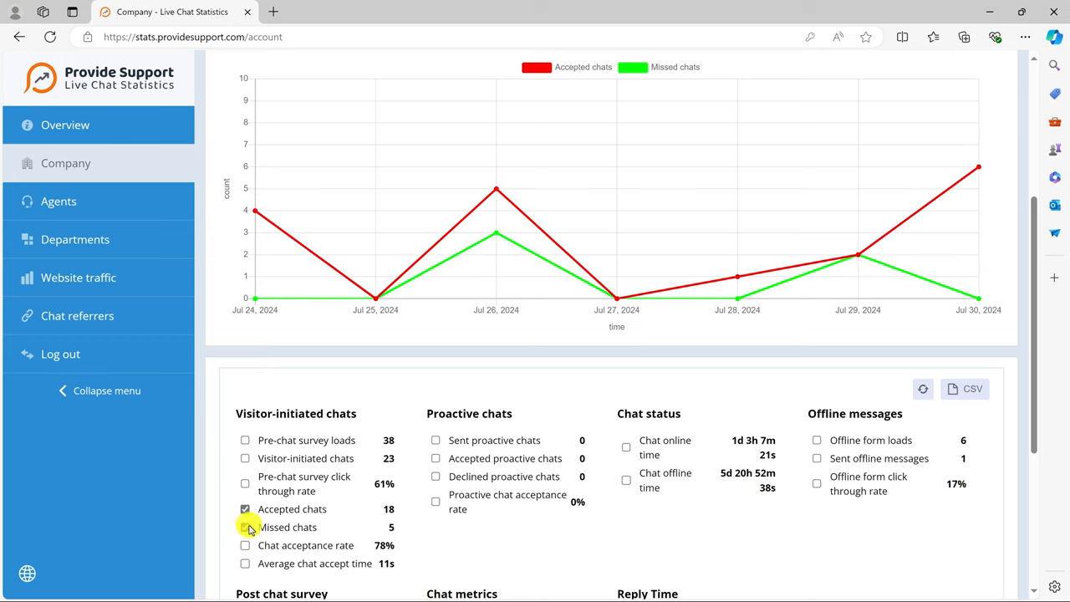
scroll(649, 411, up, 2)
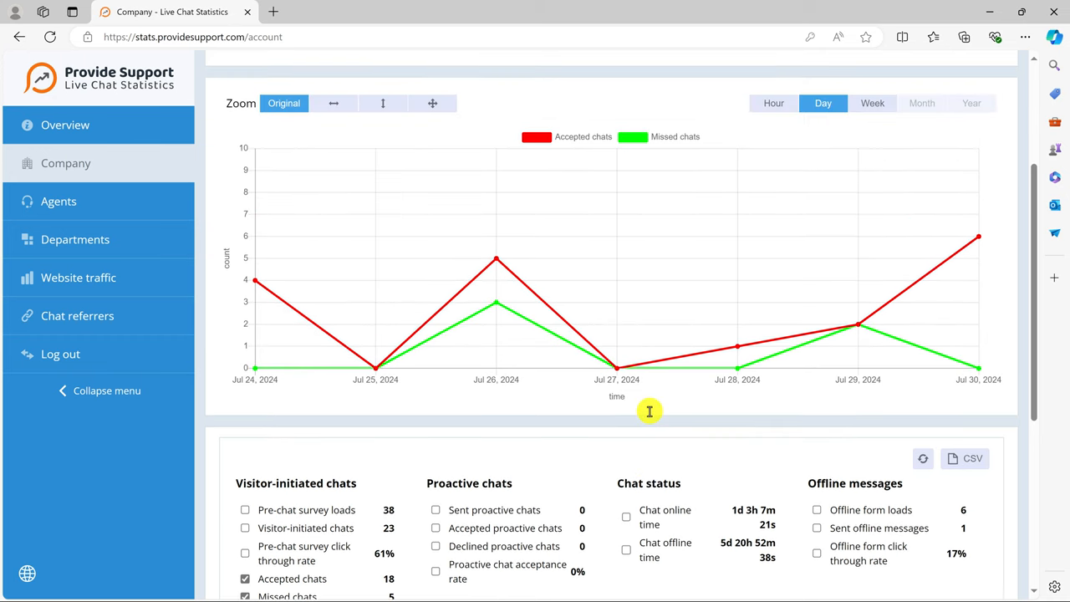
- Group the chart by Week, Day, then Hour, and clear the plotted metrics
click(872, 103)
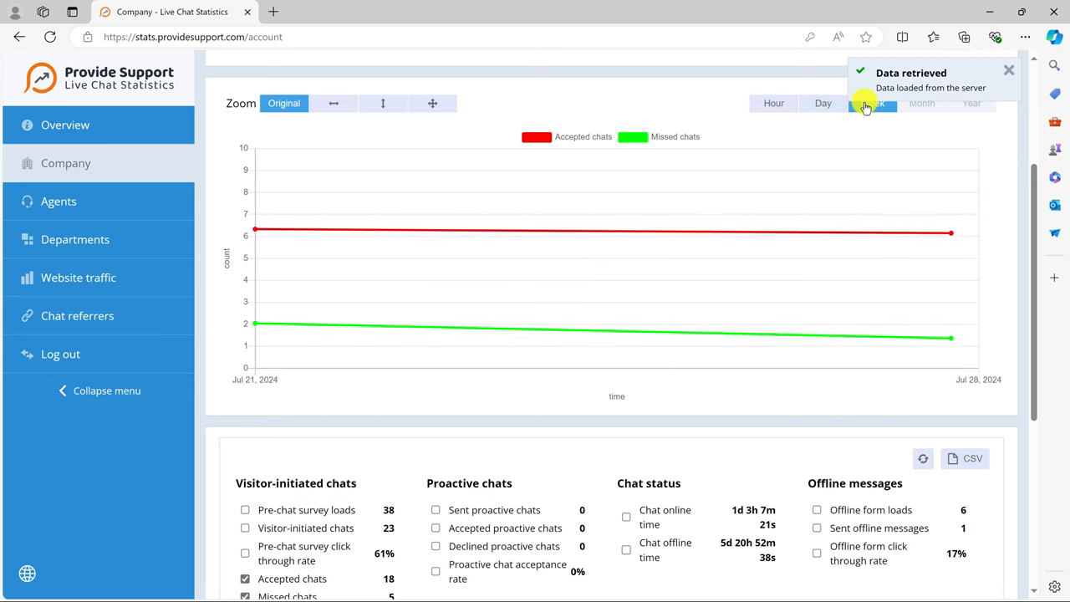
click(823, 103)
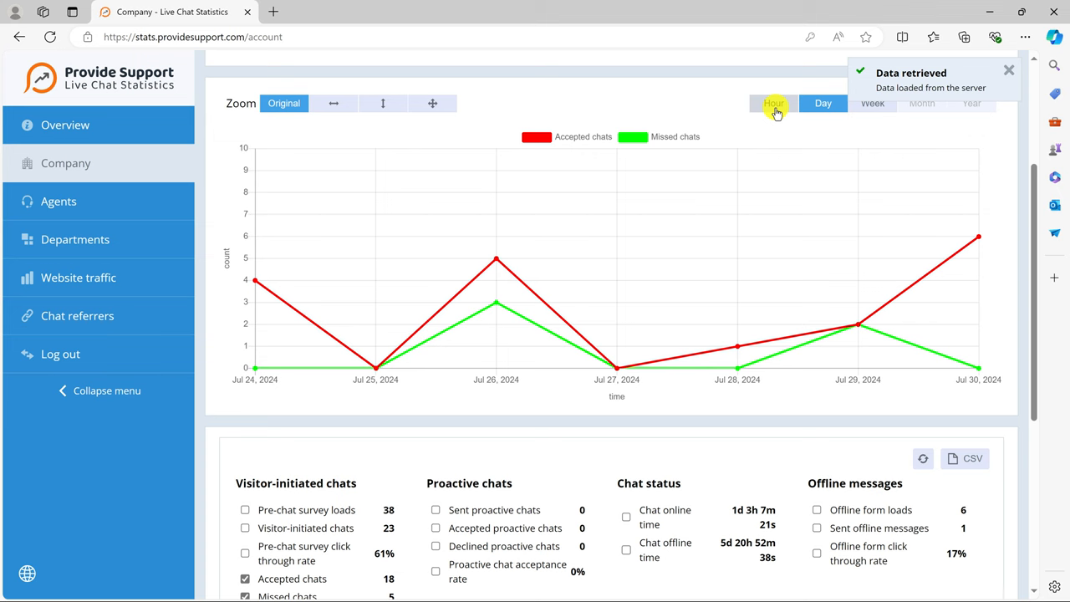
click(775, 107)
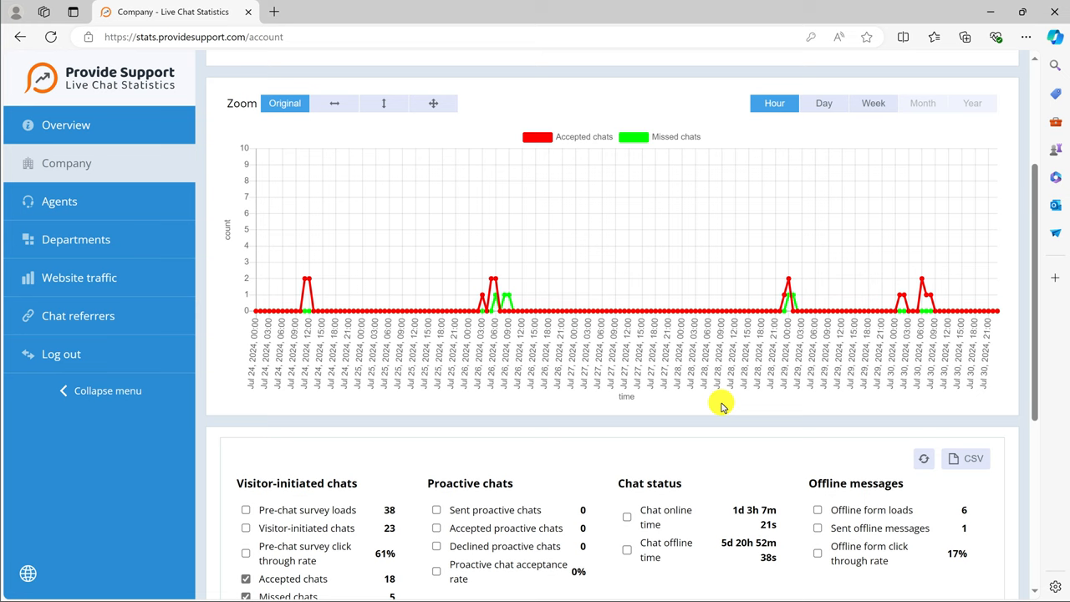
click(925, 461)
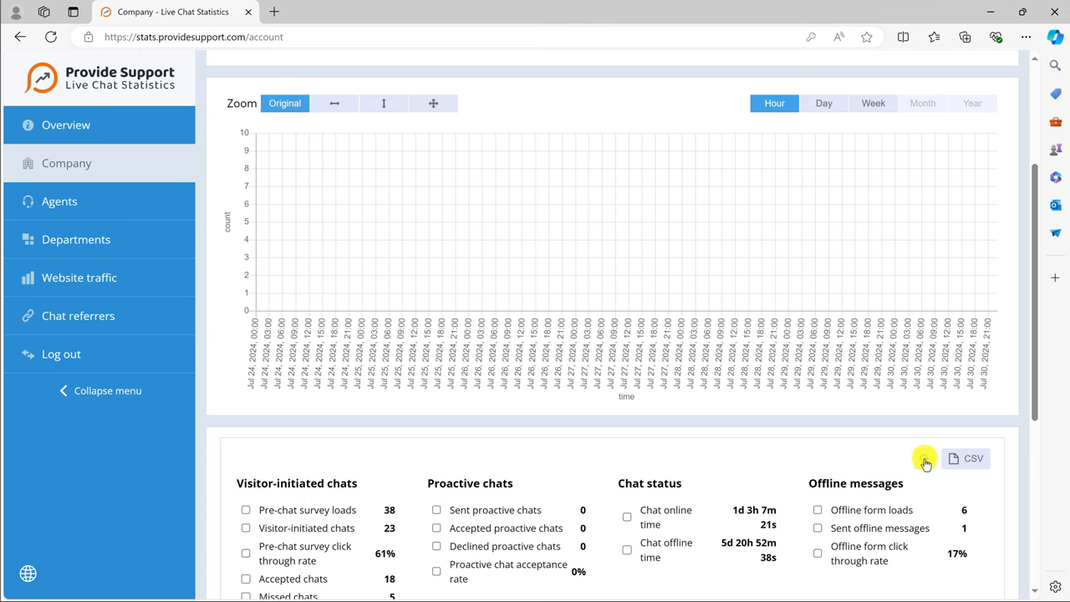
- Chart the load rates of all three operators (74%, 78%, operator1) on the Agents page
click(147, 201)
scroll(327, 483, down, 5)
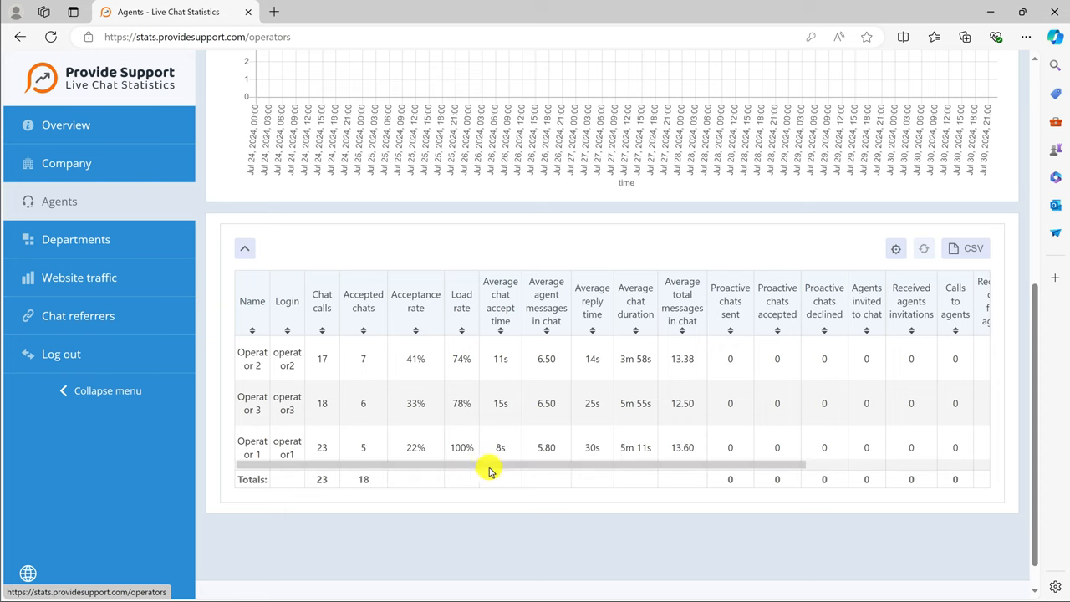
mouse_move(485, 466)
mouse_down()
mouse_move(602, 468)
mouse_move(472, 467)
mouse_up()
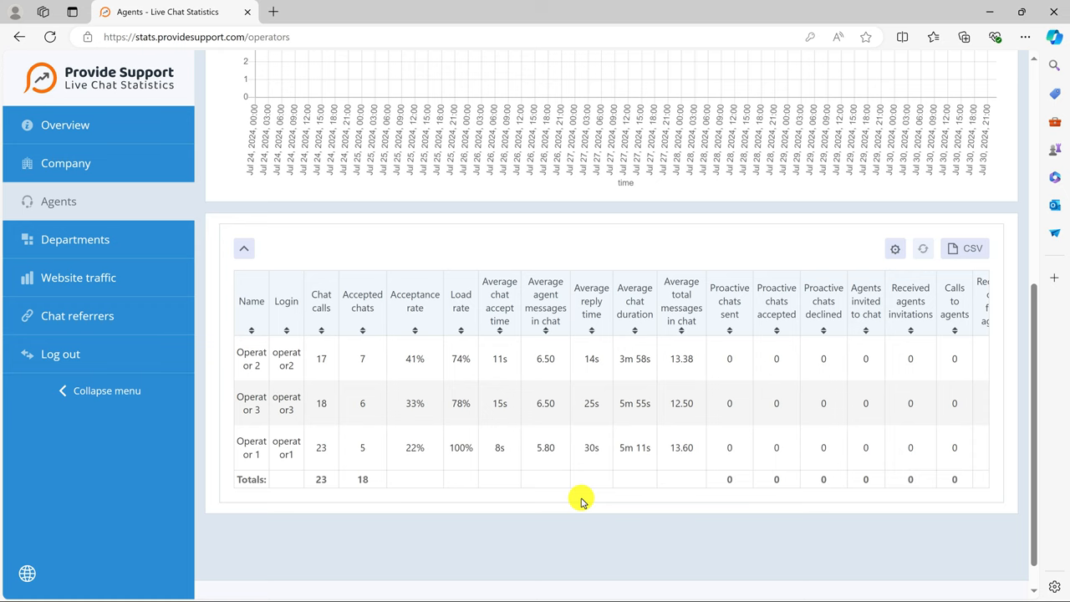
click(466, 361)
click(462, 403)
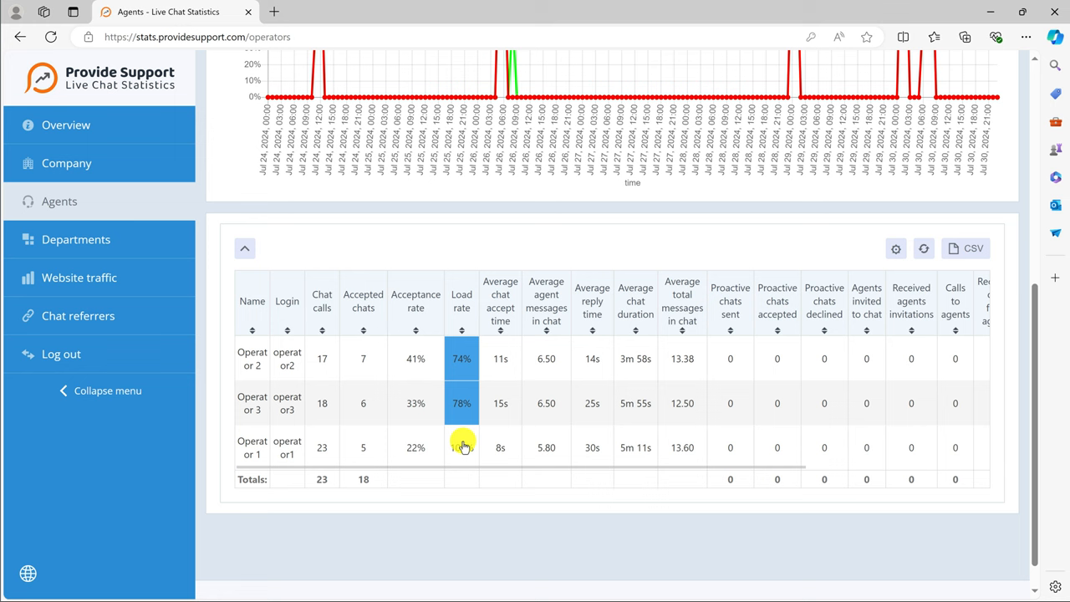
click(462, 449)
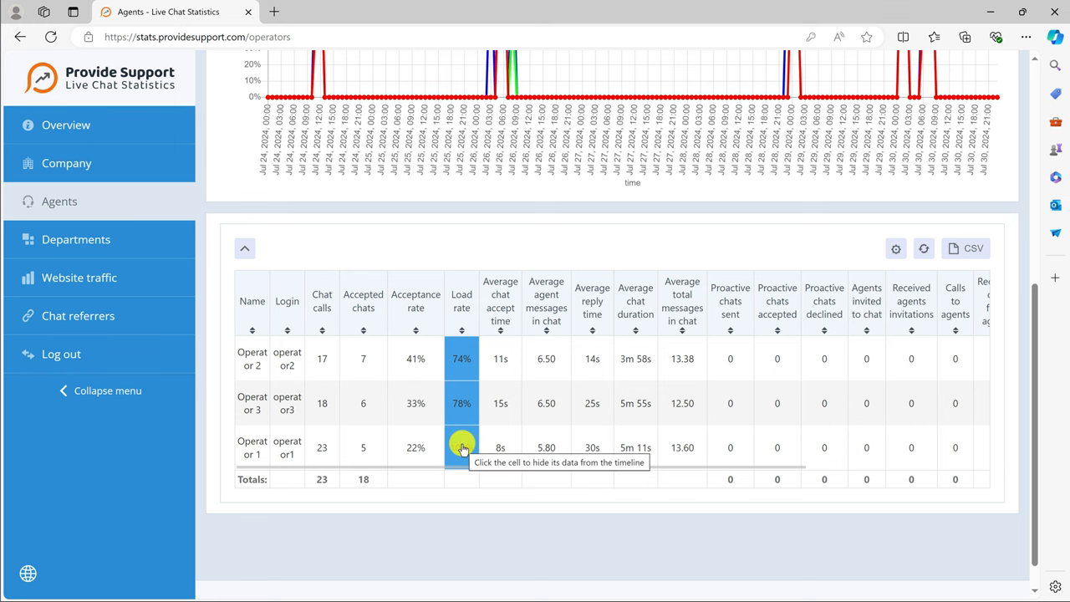
scroll(682, 359, up, 5)
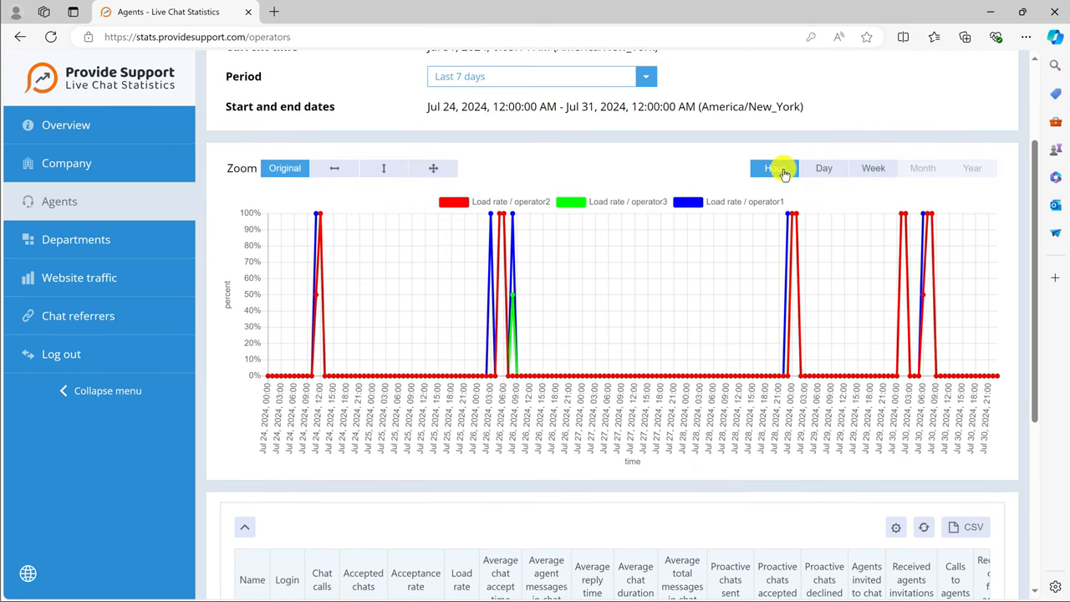
- Chart the load rates of the first department, Technical Support and Customer Service on the Departments page
click(181, 243)
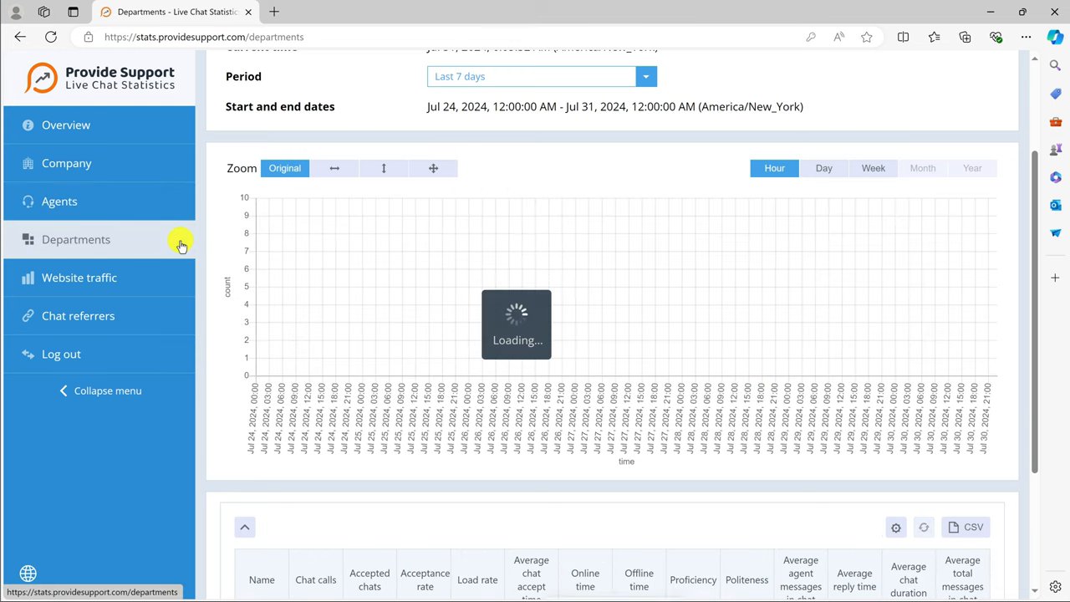
scroll(384, 468, down, 3)
scroll(384, 518, down, 2)
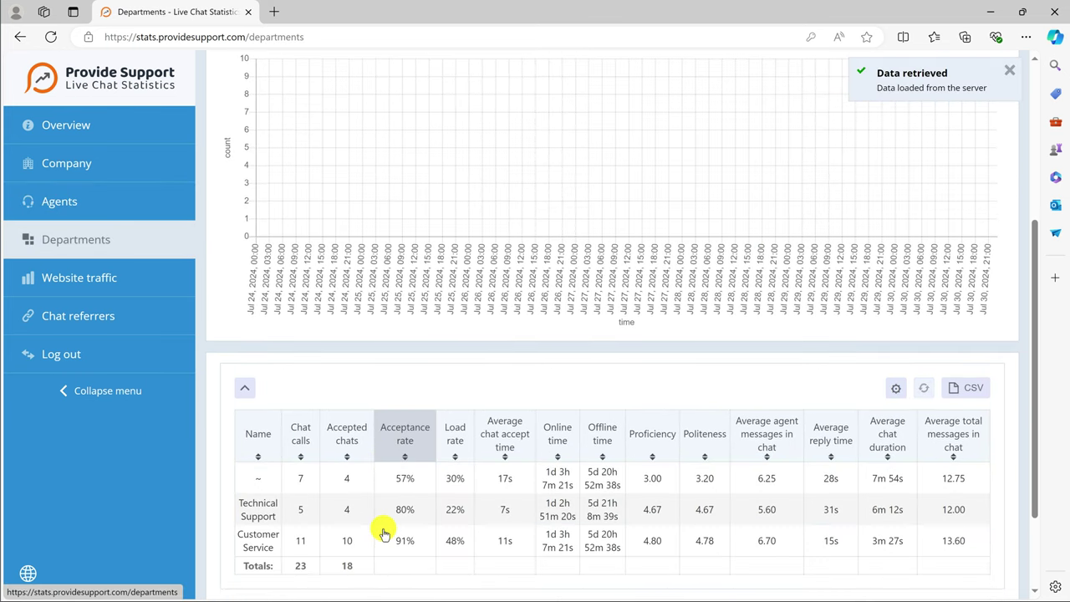
click(454, 483)
click(454, 509)
click(454, 539)
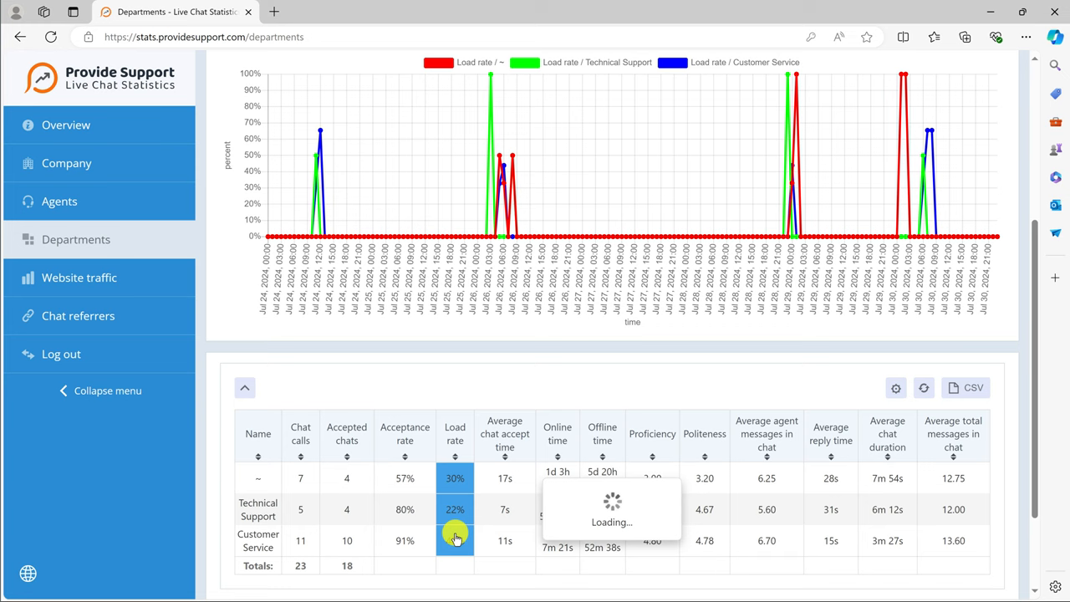
scroll(610, 430, up, 5)
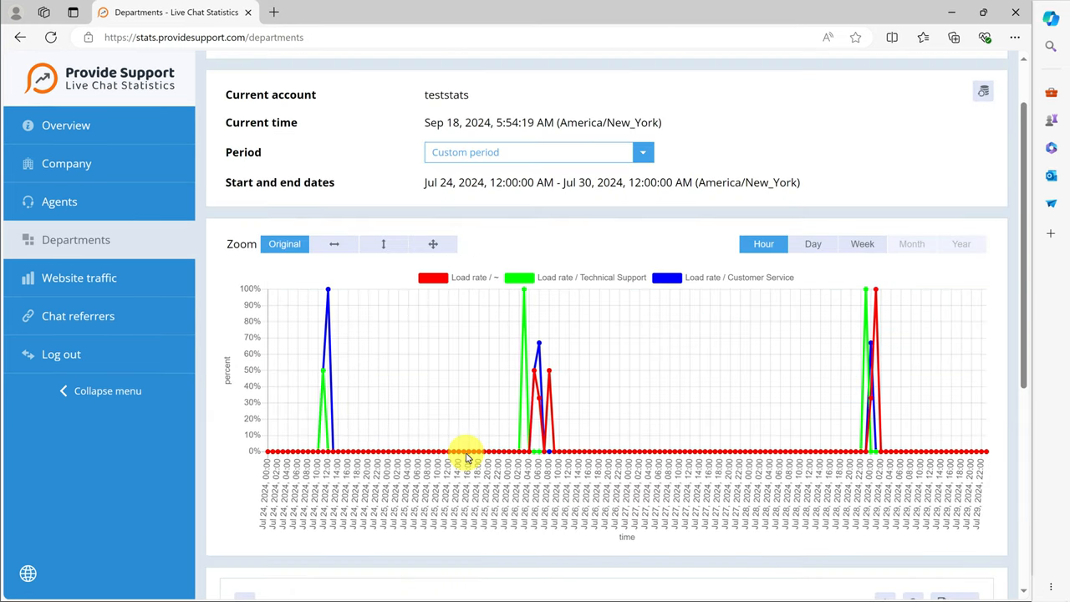
scroll(610, 209, up, 1)
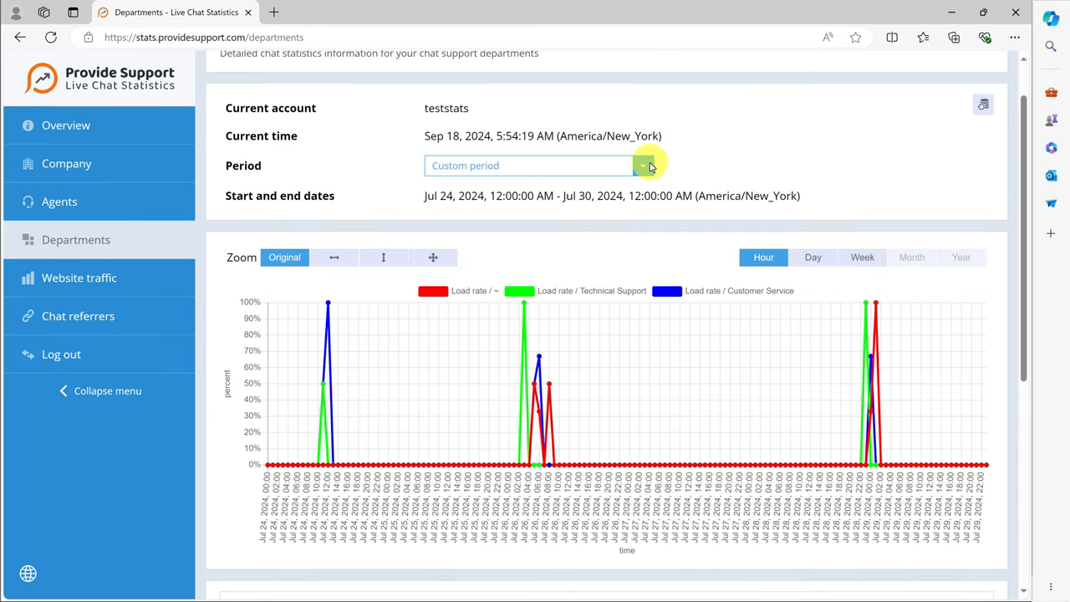
- Set a custom reporting period from Jul 26 to Jul 27, 2024
click(650, 165)
click(526, 384)
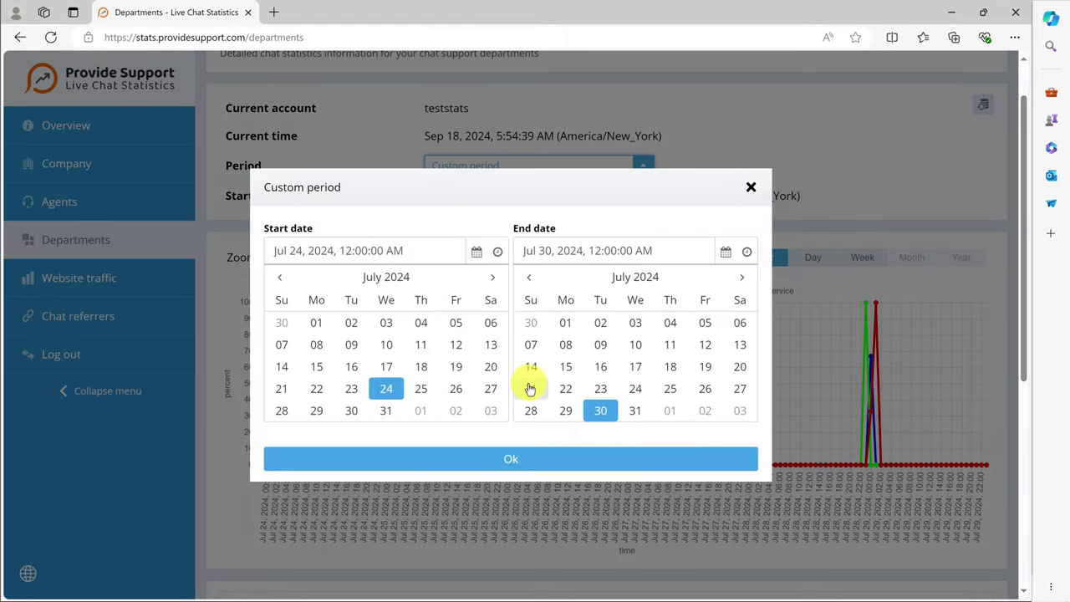
click(456, 389)
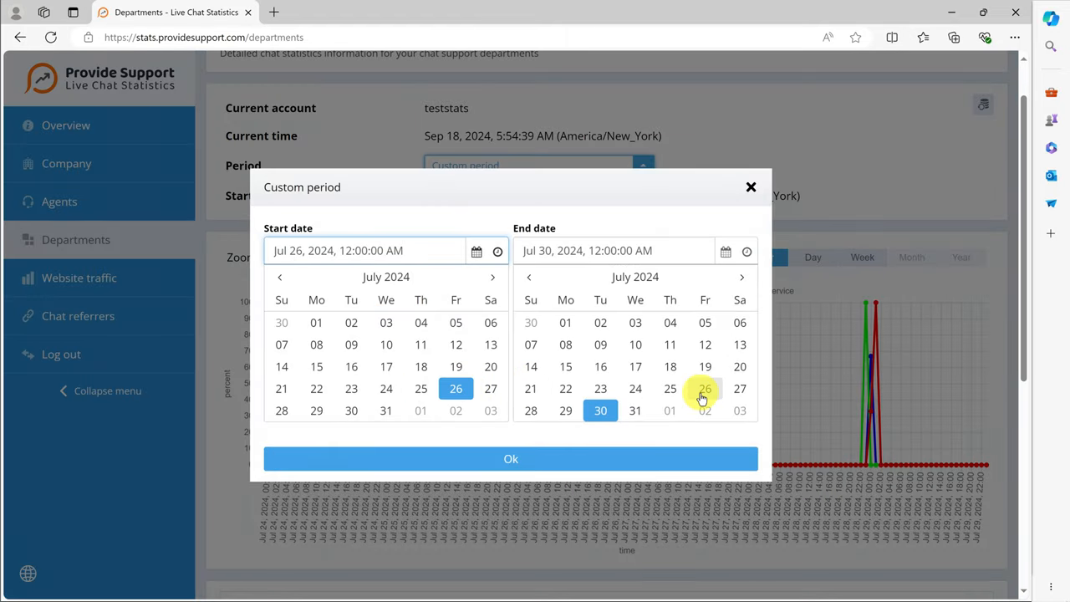
click(739, 388)
click(554, 459)
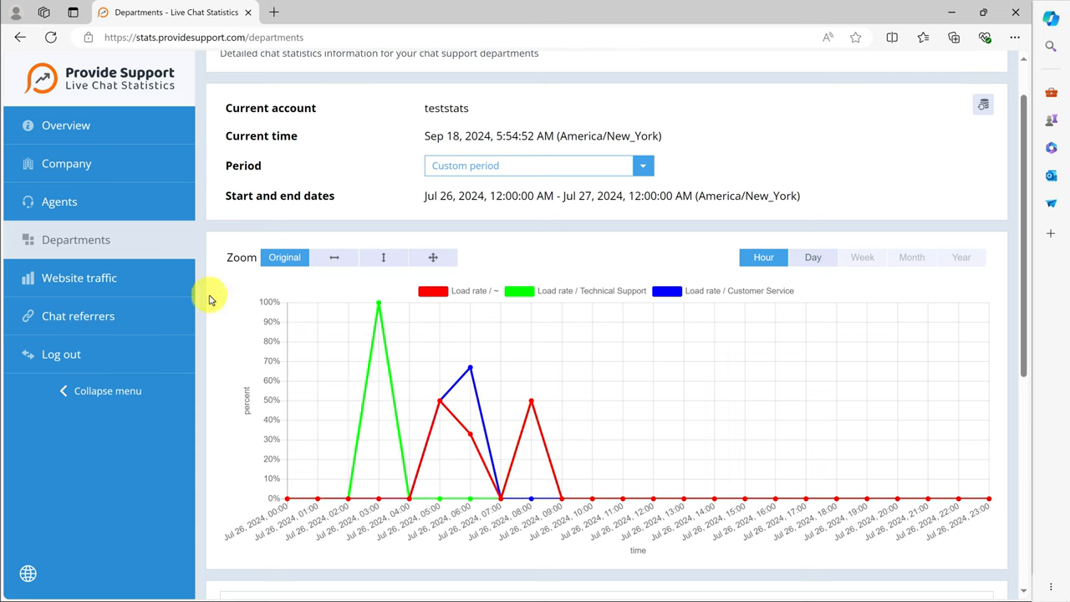
- Show the Agents report grouped by day and bring the score columns into view
click(59, 201)
scroll(487, 449, down, 2)
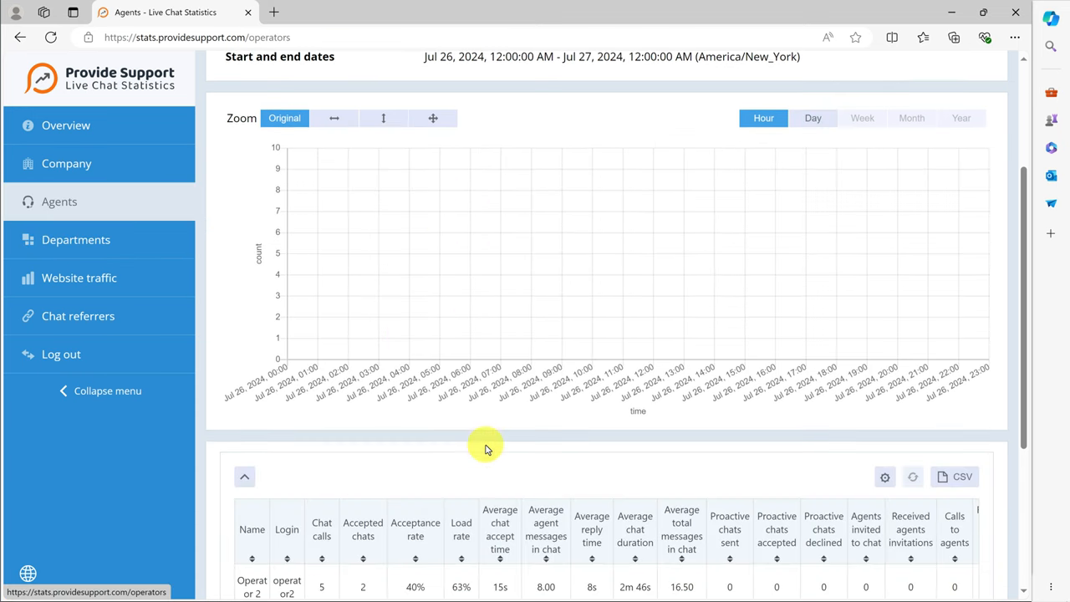
scroll(487, 449, down, 3)
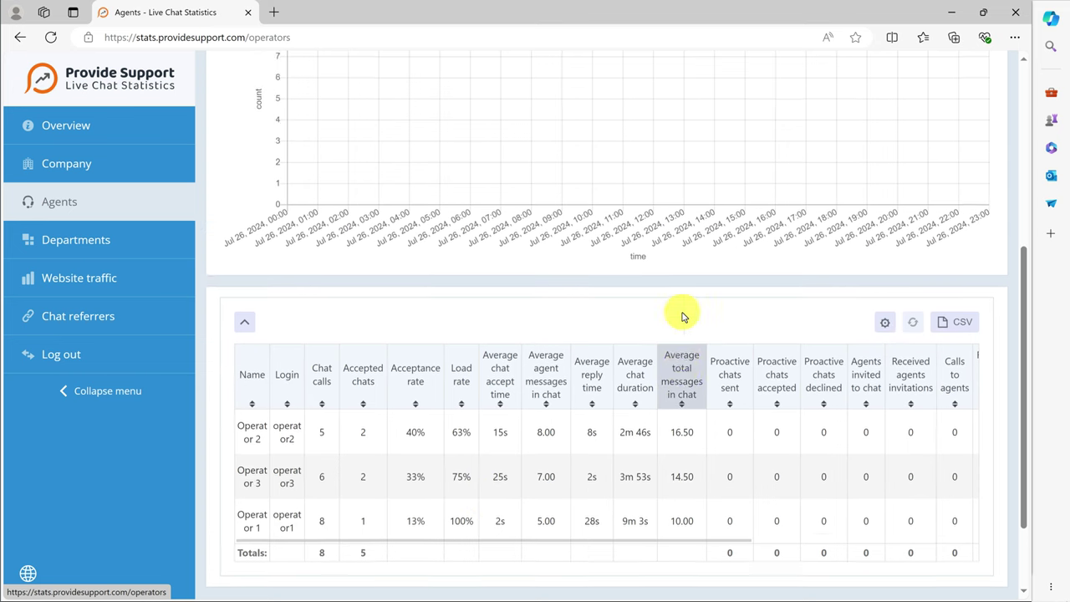
scroll(535, 334, up, 5)
click(812, 118)
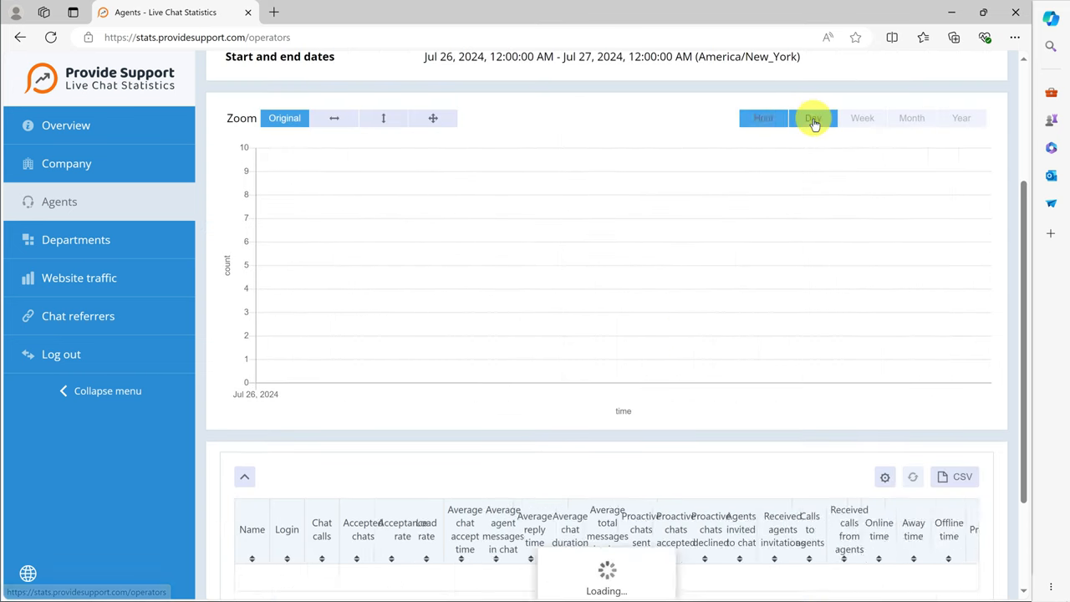
scroll(744, 305, down, 3)
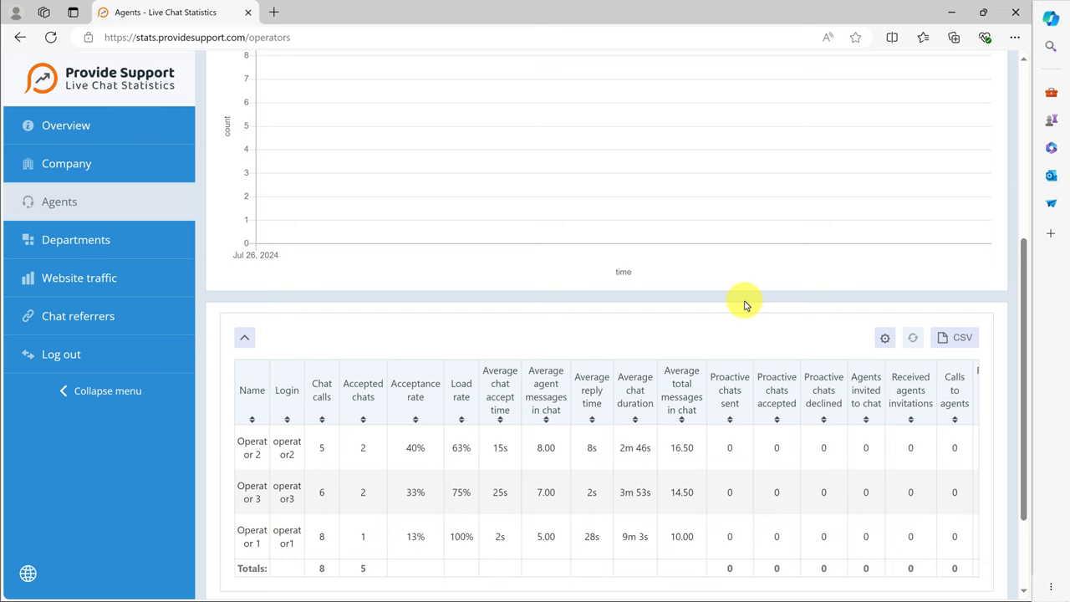
scroll(745, 305, down, 2)
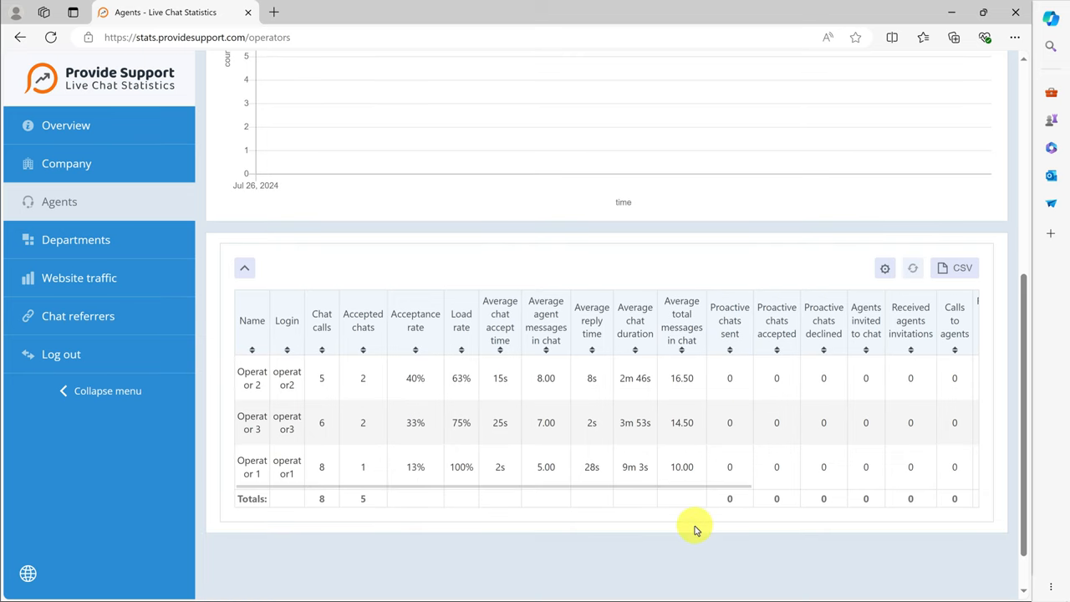
drag(692, 487, 958, 501)
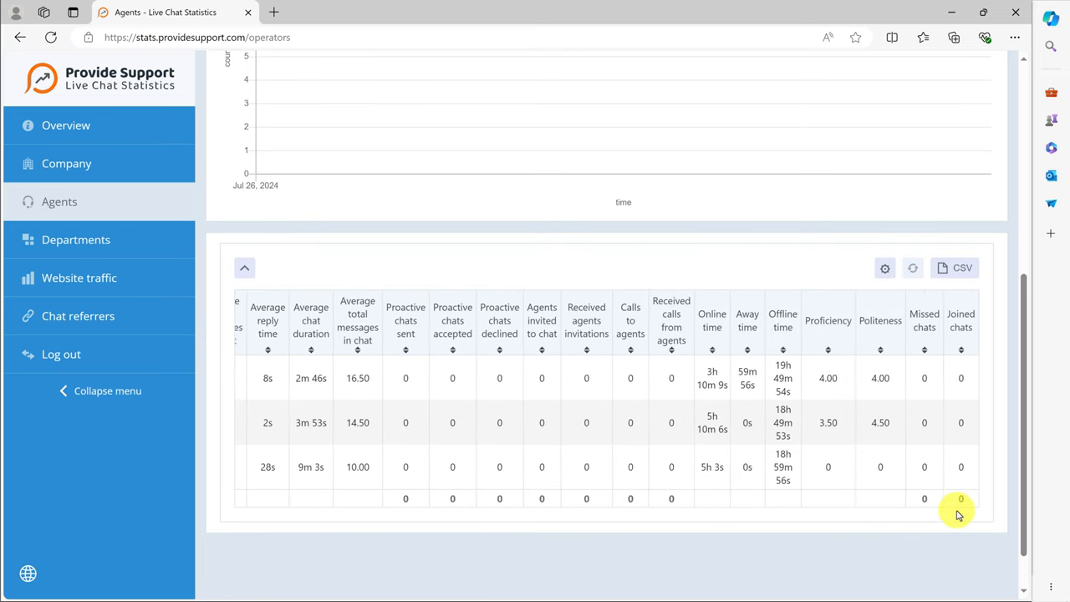
- Chart proficiency and politeness for operator1, operator2 and operator3
click(879, 388)
click(825, 424)
click(879, 424)
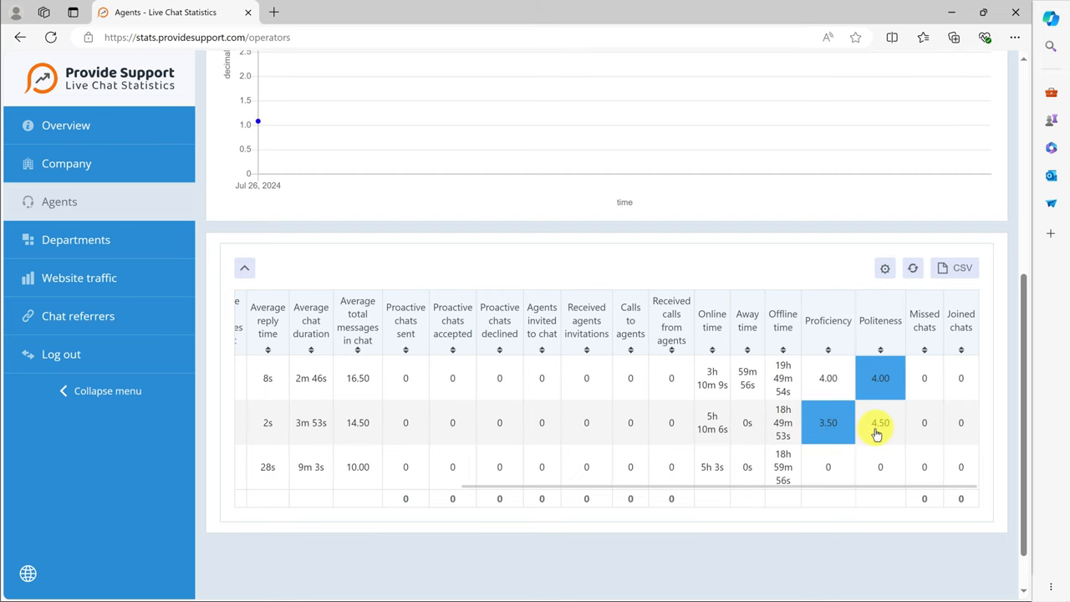
click(827, 378)
click(828, 464)
click(880, 466)
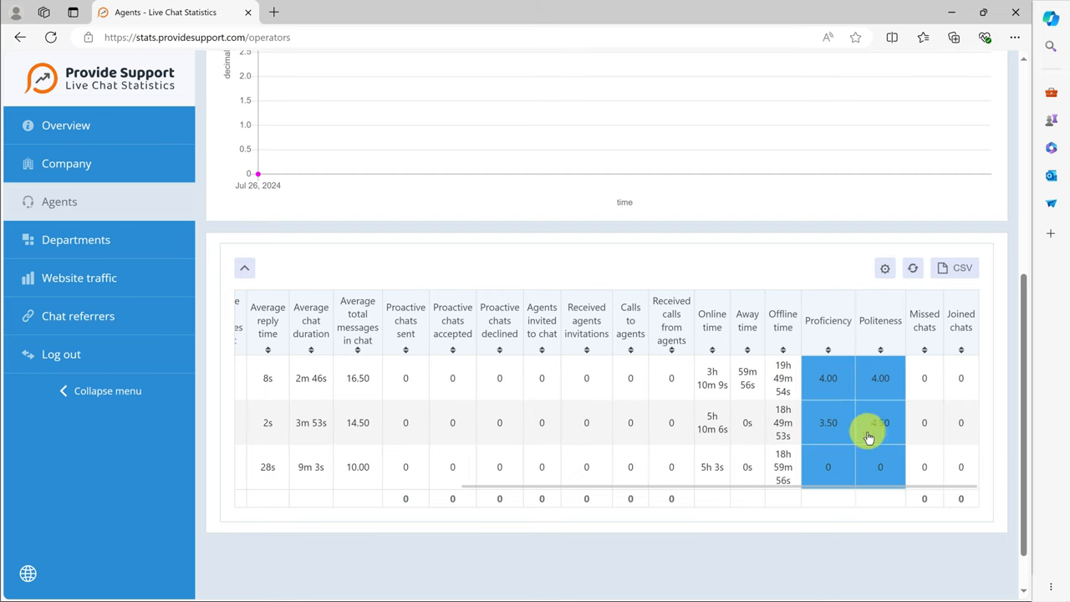
scroll(772, 269, up, 2)
scroll(771, 269, up, 1)
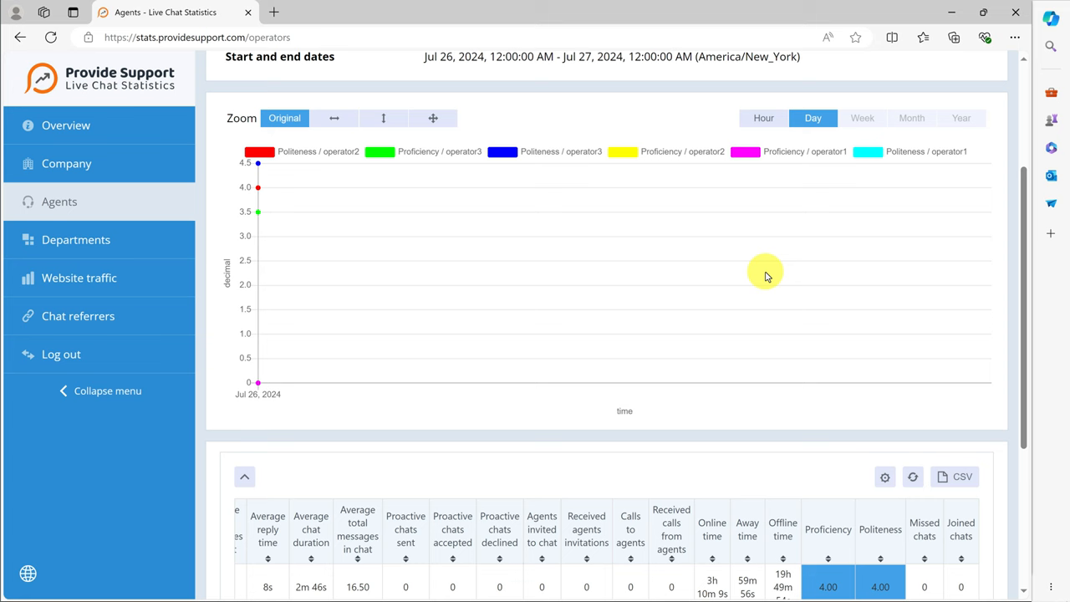
scroll(767, 276, up, 1)
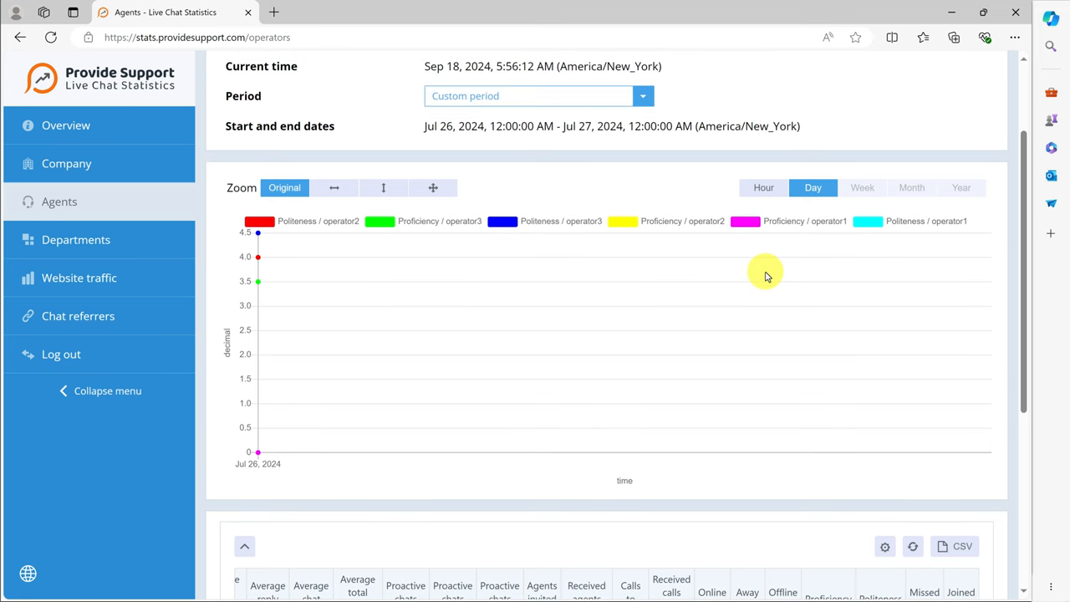
- Extend the custom period's end date to Jul 30, 2024
click(643, 95)
click(551, 313)
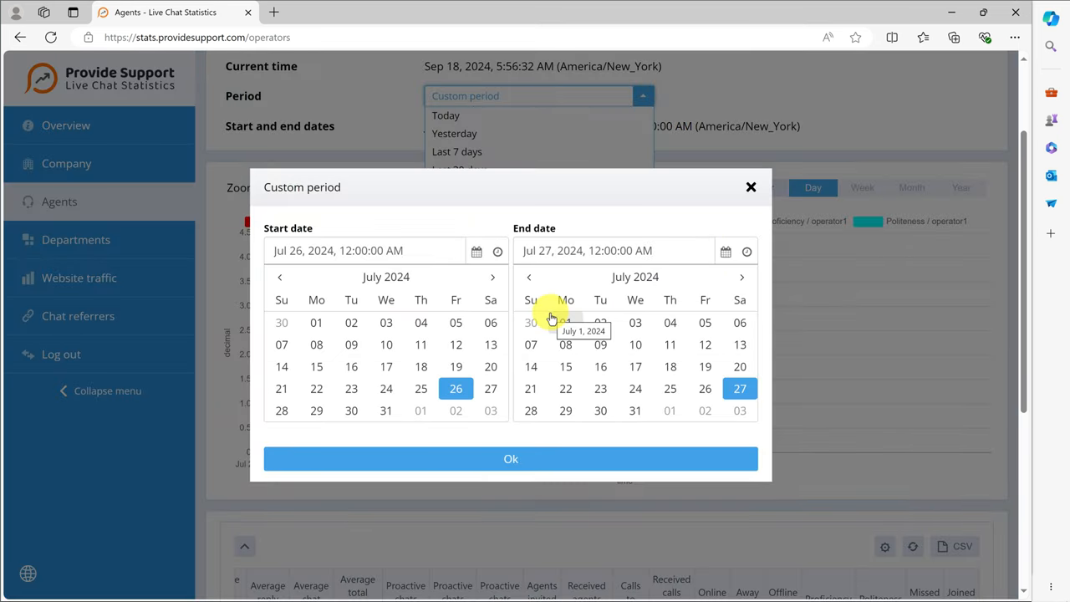
click(600, 409)
click(557, 459)
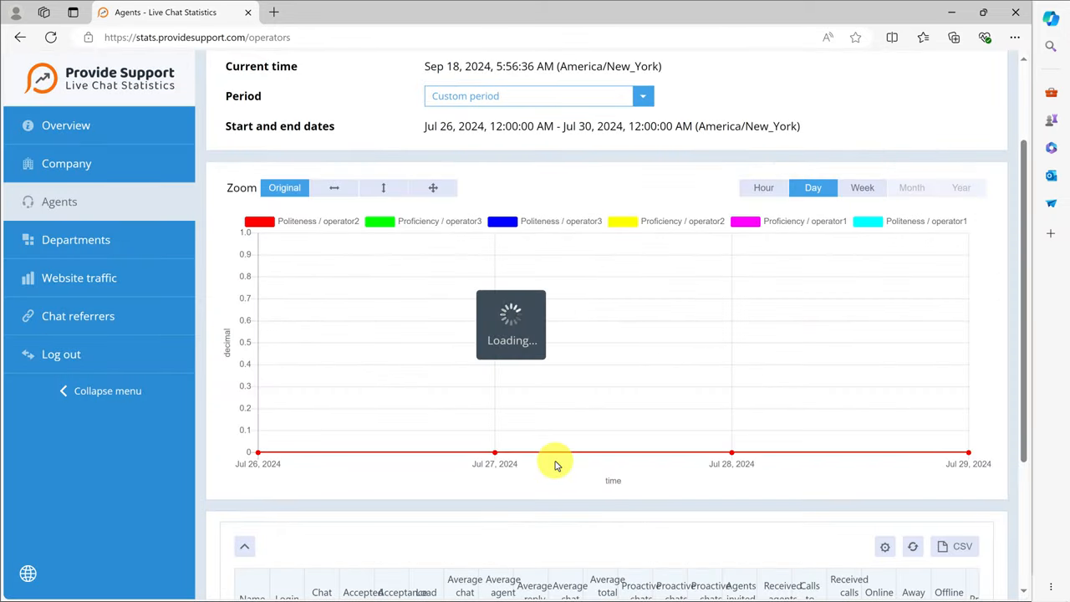
- Hide operator3's politeness and proficiency lines, then clear all charted cells
click(511, 223)
click(381, 222)
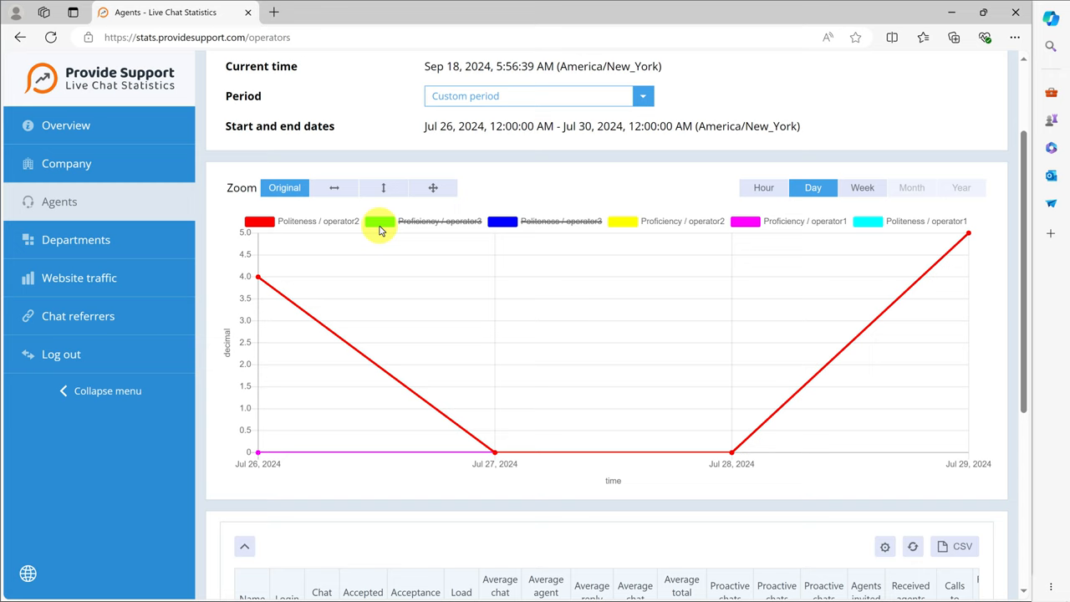
scroll(379, 230, down, 2)
click(891, 477)
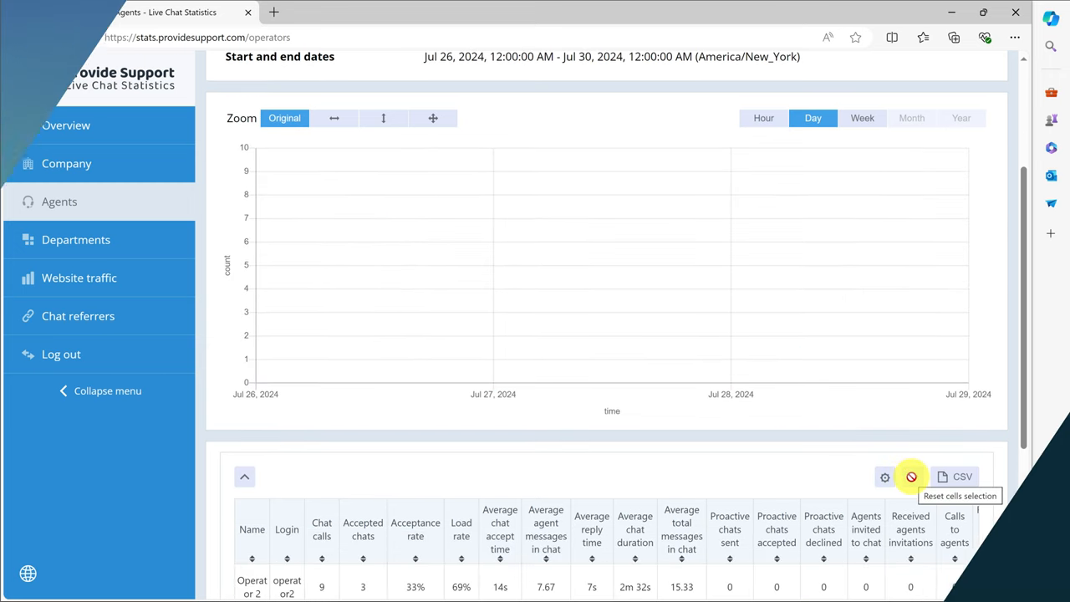